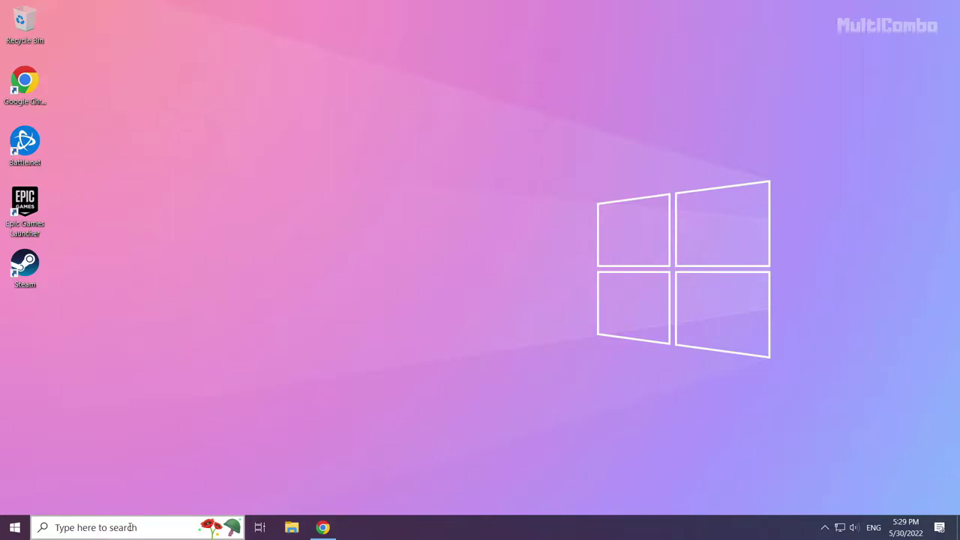
Step: Search Windows for 'device manager'
click(131, 527)
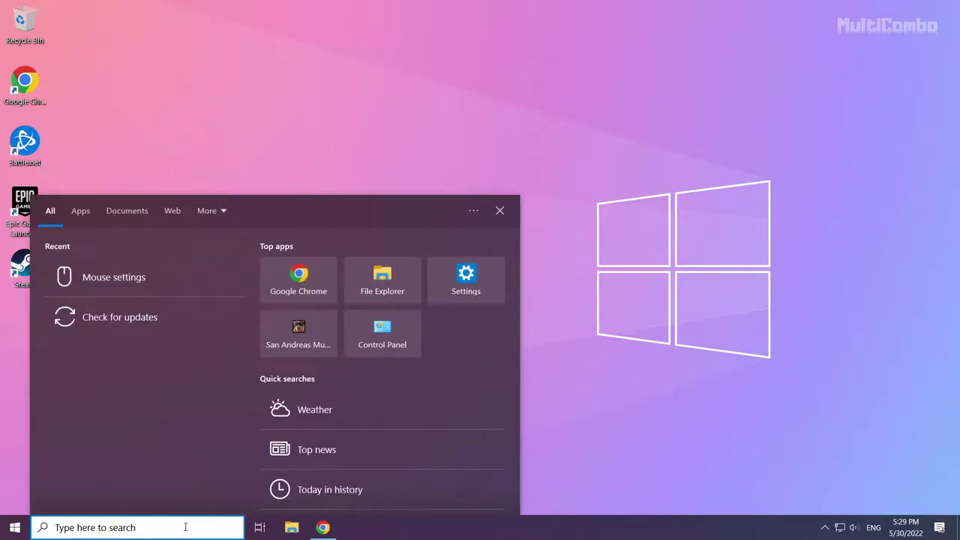
text(devic)
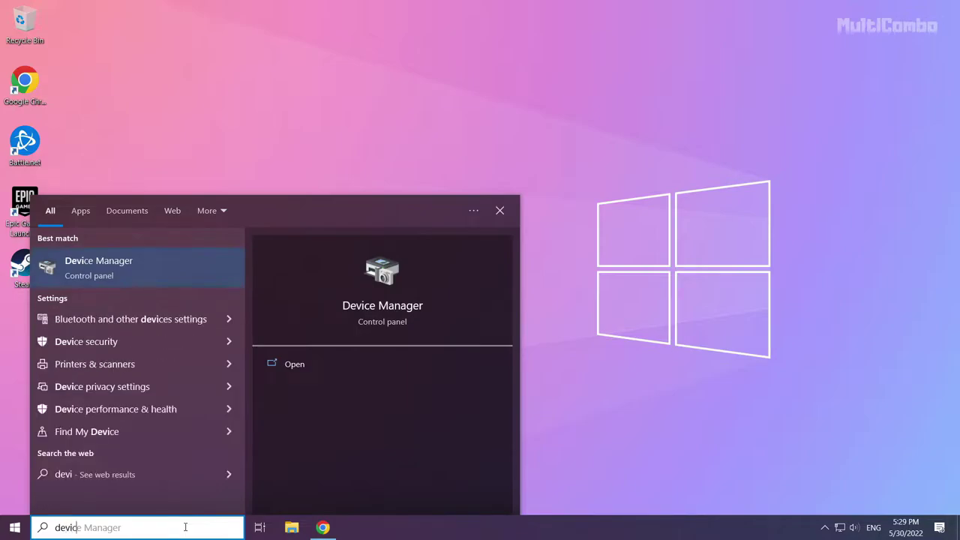
text(e manager)
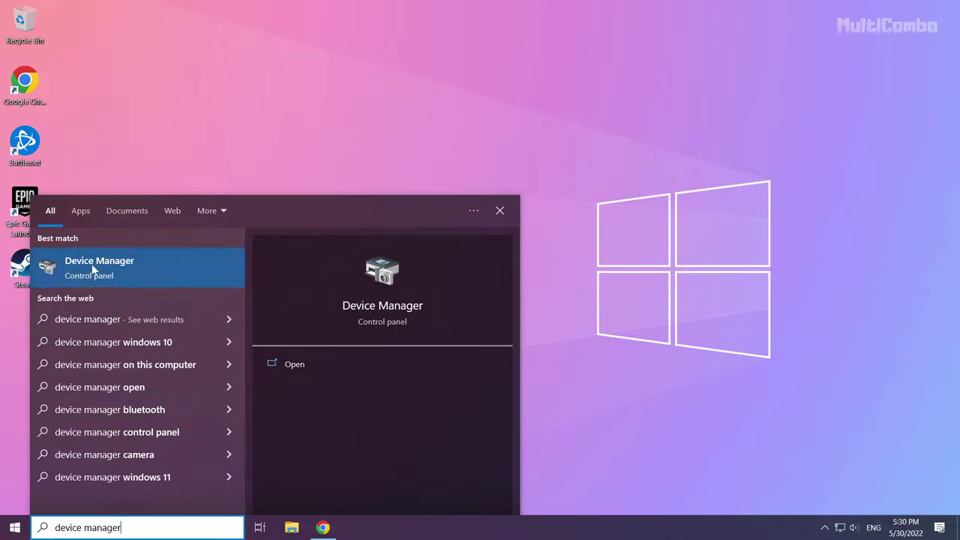
Step: Launch Device Manager, expand Display adapters, and select the NVIDIA GeForce GTX 1050 Ti
click(110, 270)
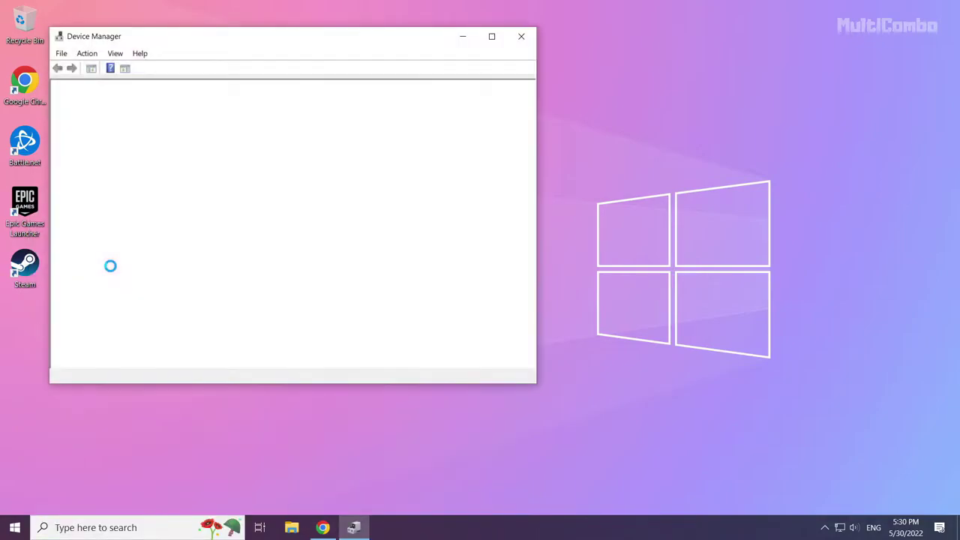
drag(221, 37, 405, 93)
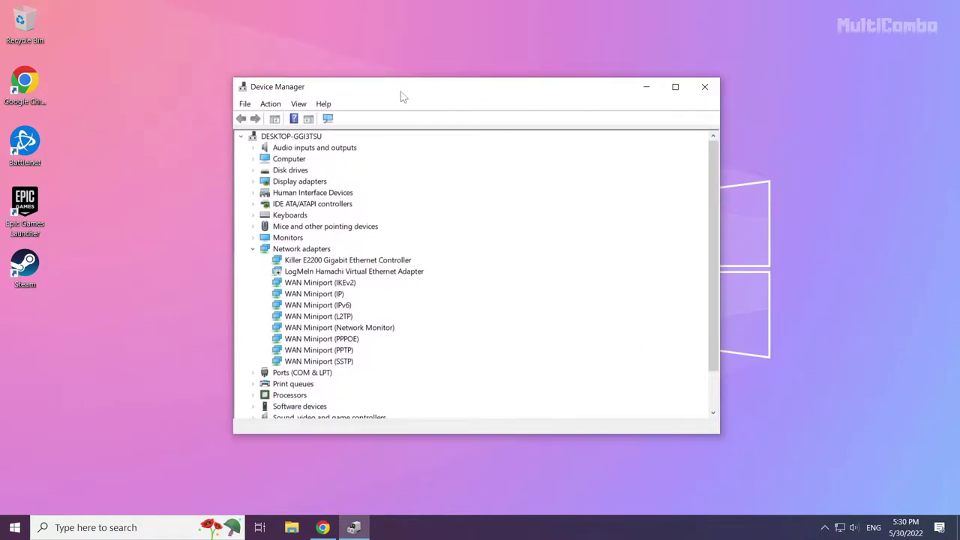
click(282, 183)
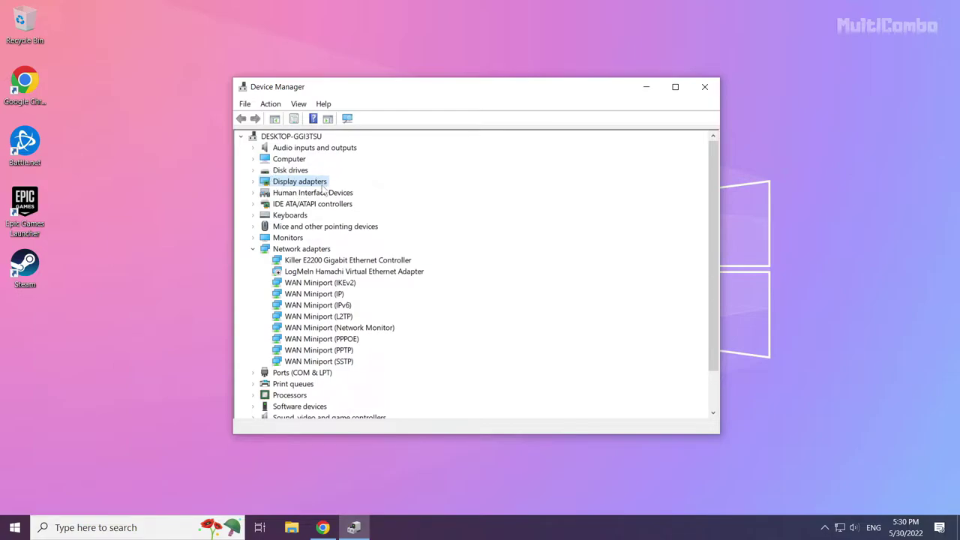
click(254, 184)
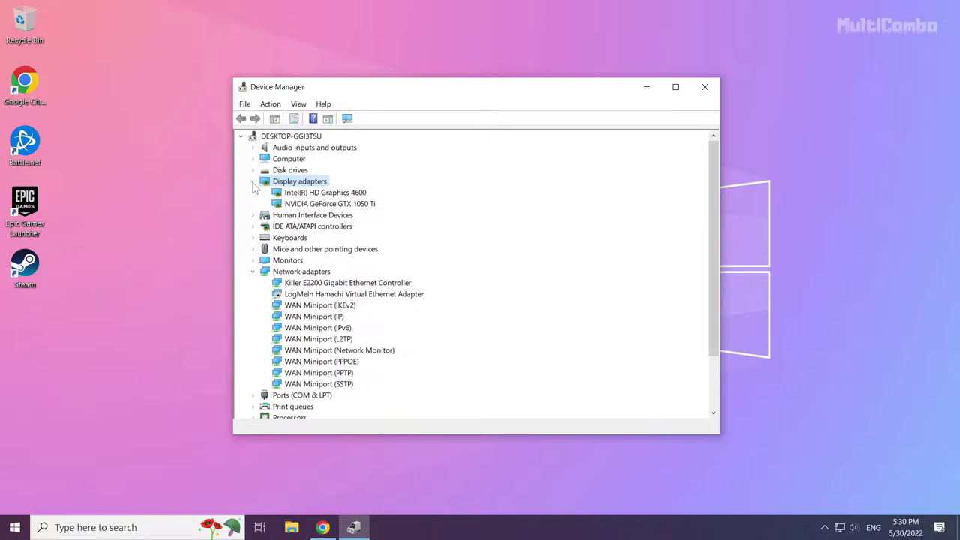
click(322, 204)
click(313, 204)
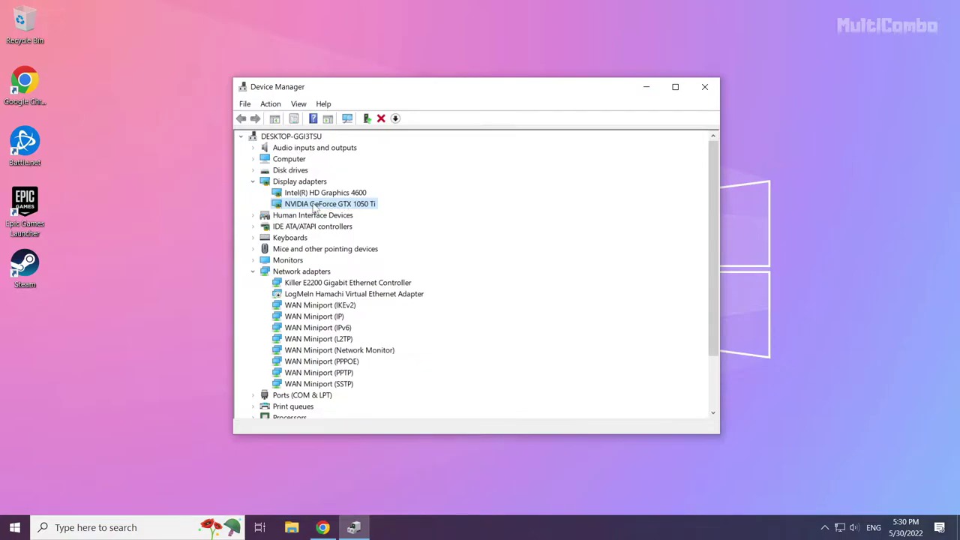
Step: Automatically search for an NVIDIA GeForce GTX 1050 Ti driver update; the best driver is already installed
right_click(314, 207)
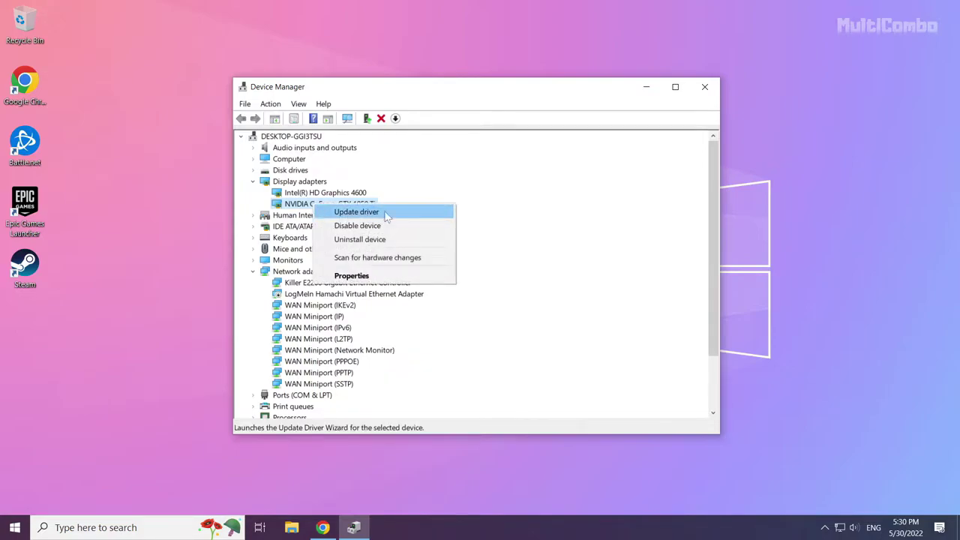
click(373, 214)
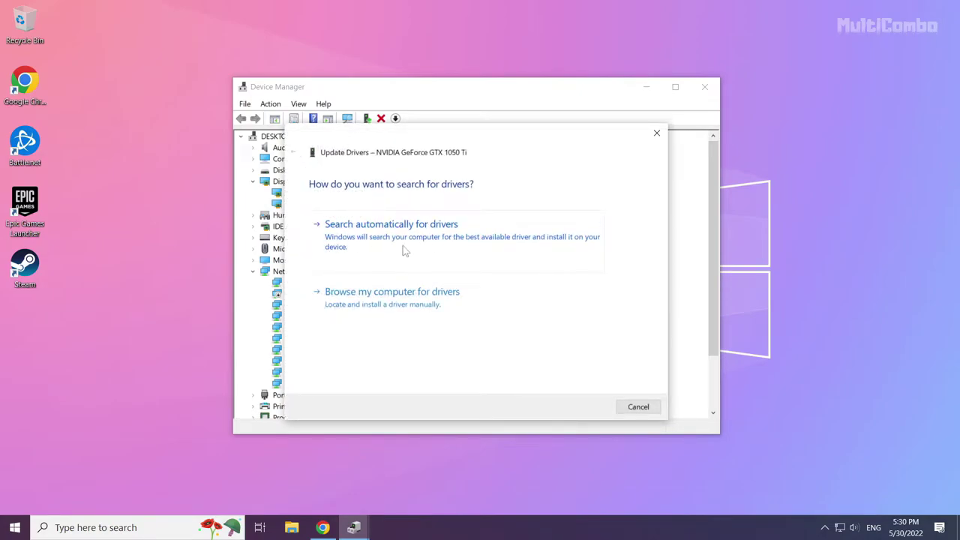
click(431, 256)
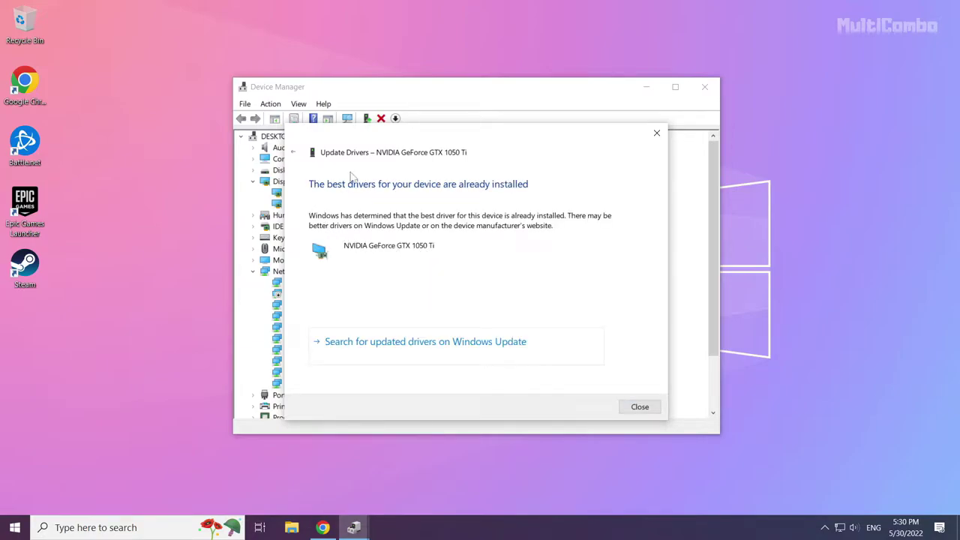
click(641, 409)
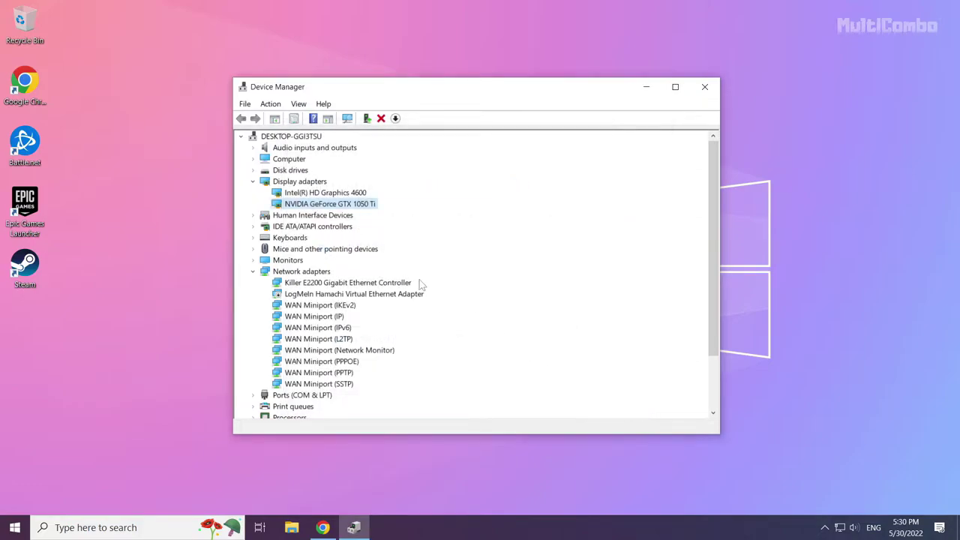
Step: Automatically search for an Intel HD Graphics 4600 driver update; the best driver is already installed
click(301, 193)
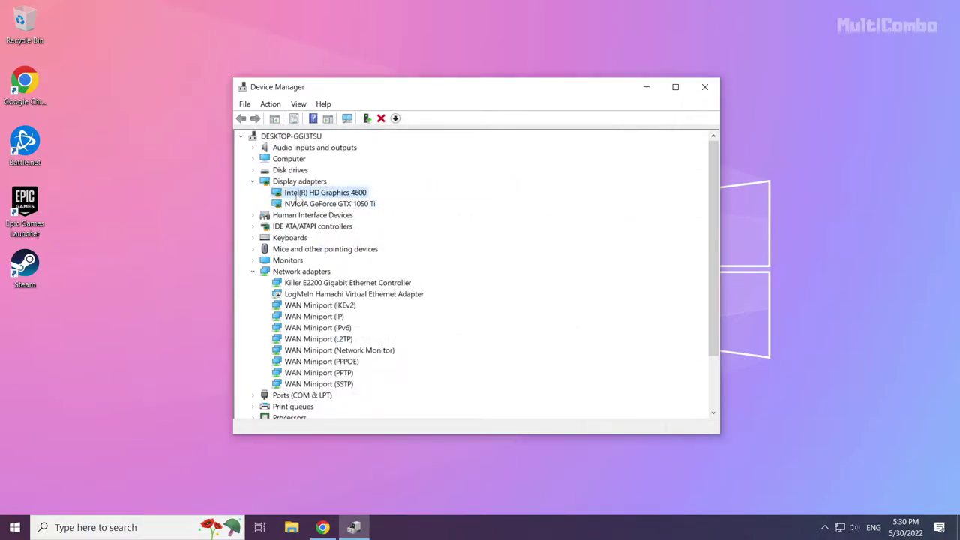
right_click(327, 196)
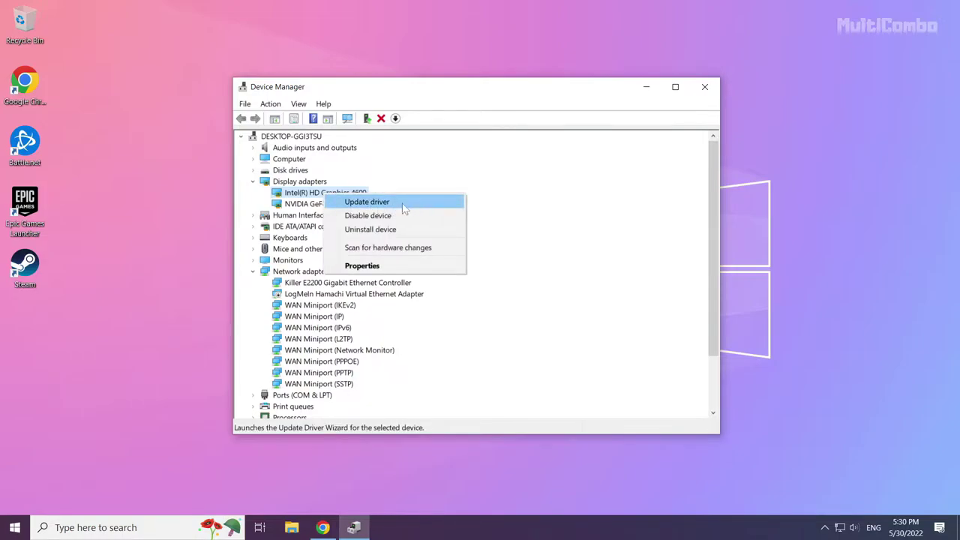
click(404, 207)
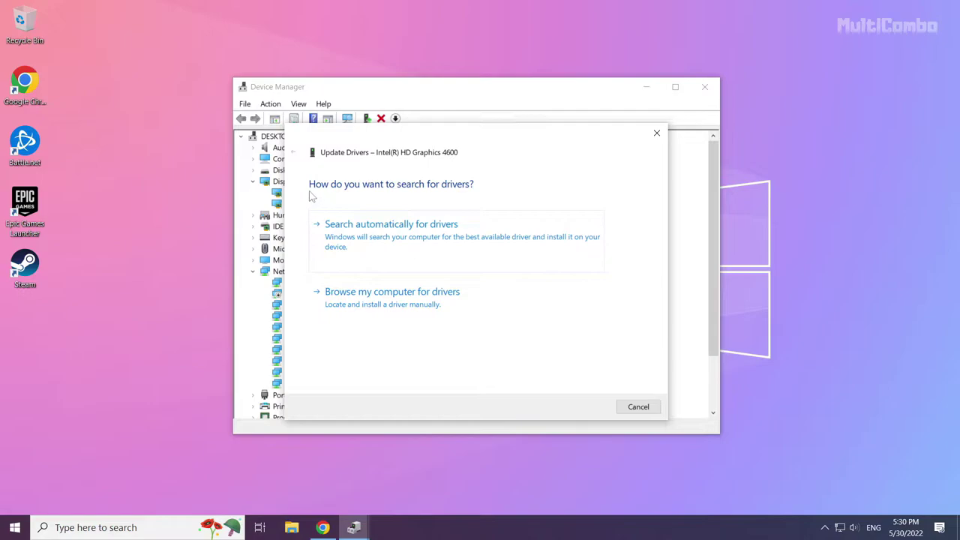
click(395, 253)
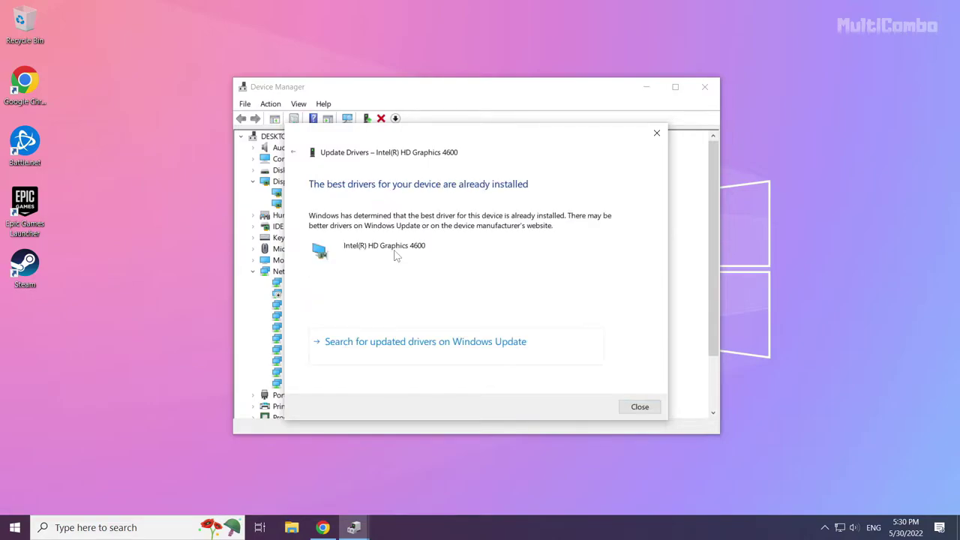
click(641, 409)
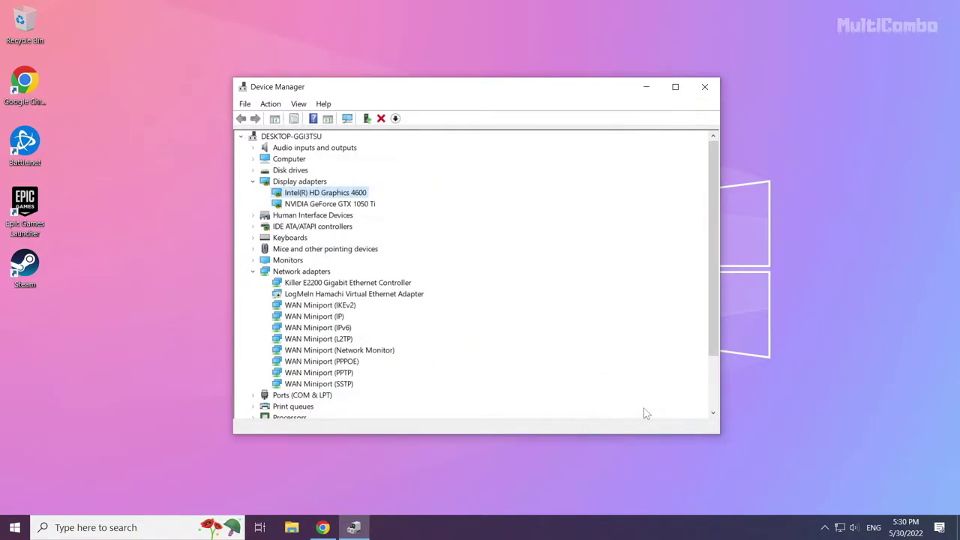
Step: Close Device Manager and open Windows Update settings by searching 'update'
click(705, 88)
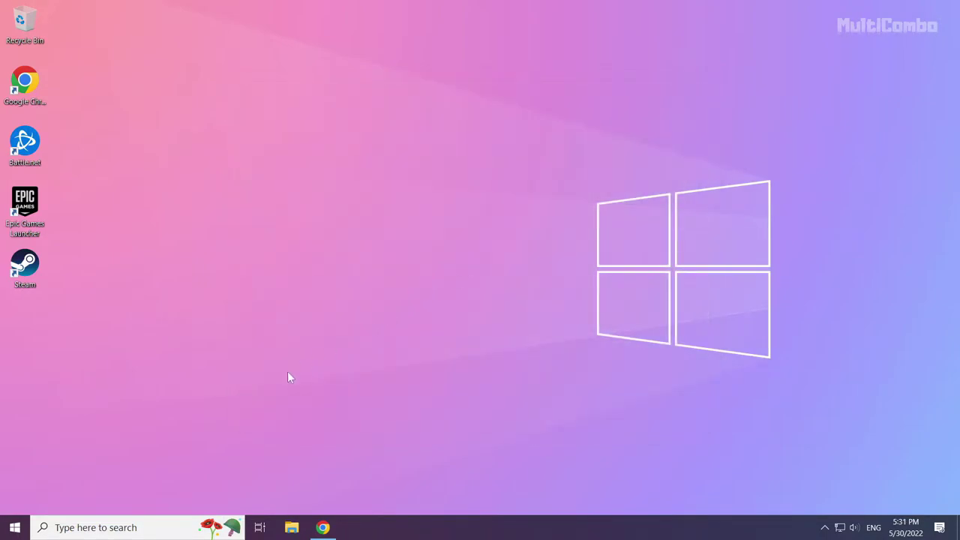
click(118, 528)
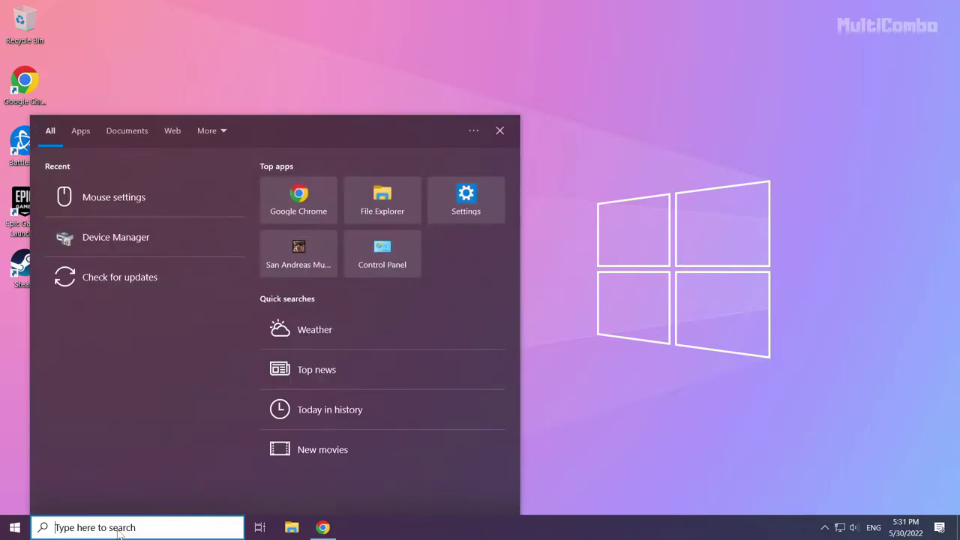
text(update)
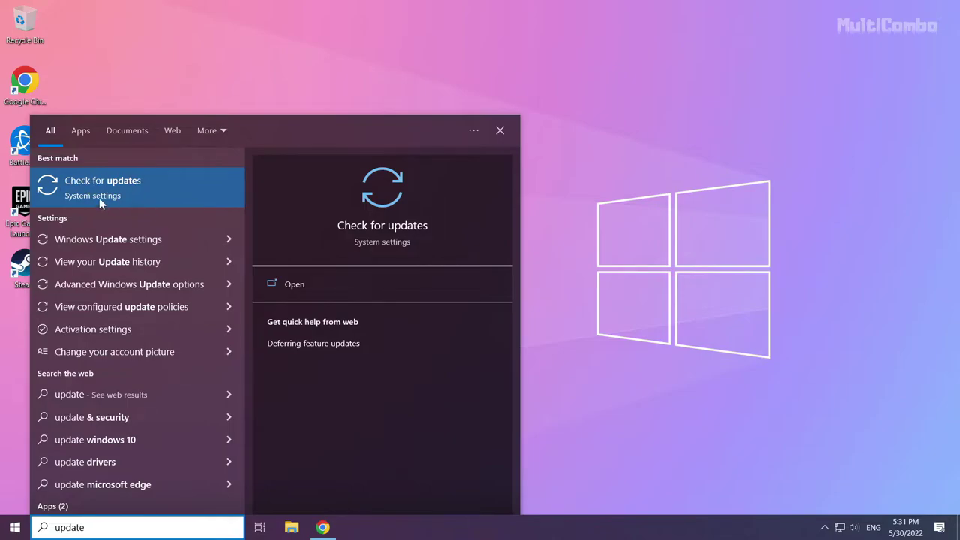
click(132, 190)
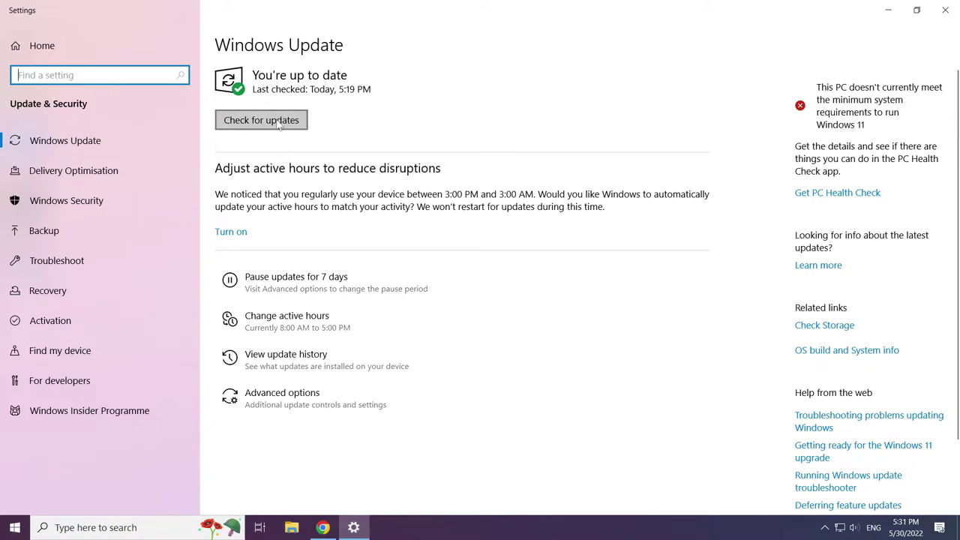
Step: Check for updates, confirm Windows is up to date, and close Settings
click(264, 125)
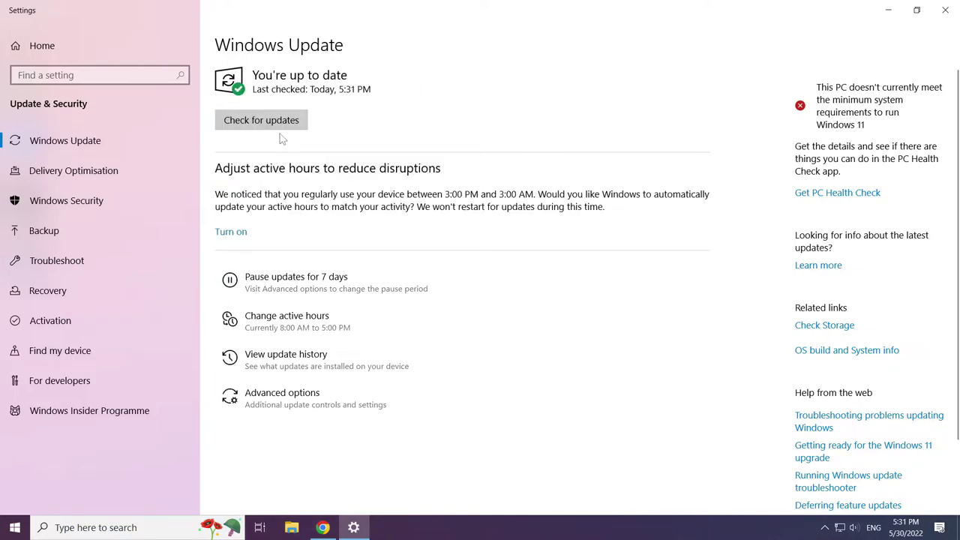
click(946, 14)
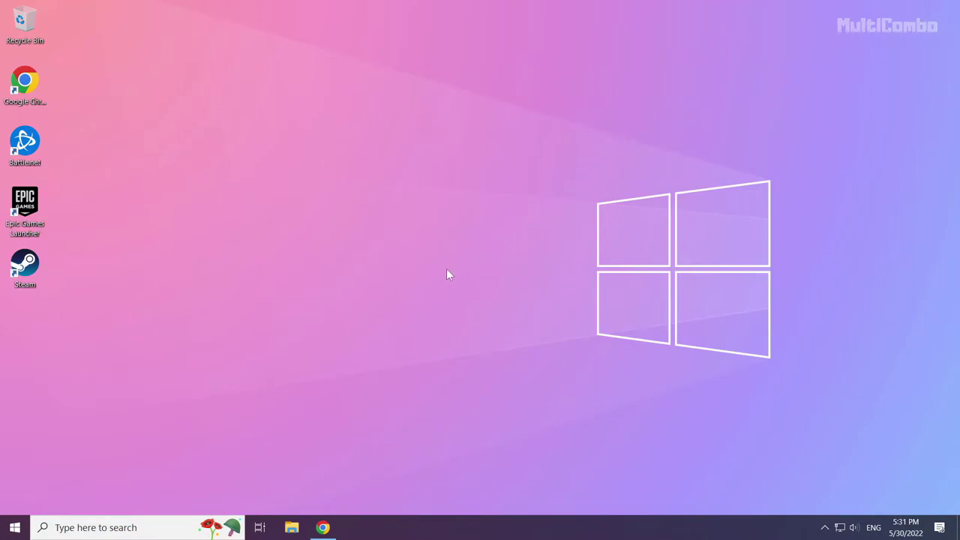
Step: In Chrome, download the DirectX End-User Runtime Web Installer (dxwebsetup.exe)
click(326, 530)
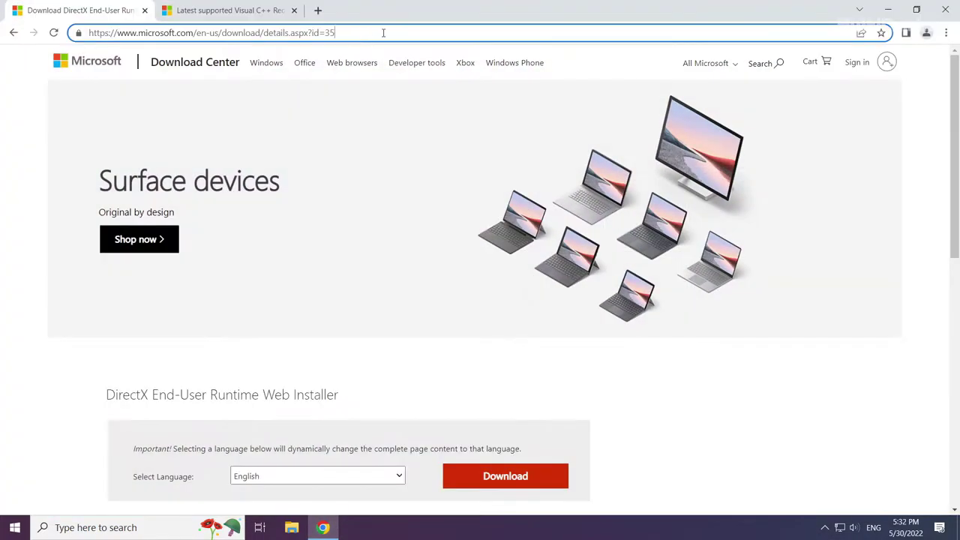
drag(383, 33, 403, 30)
click(391, 365)
scroll(382, 364, down, 1)
scroll(382, 364, down, 2)
drag(346, 275, 97, 269)
click(88, 268)
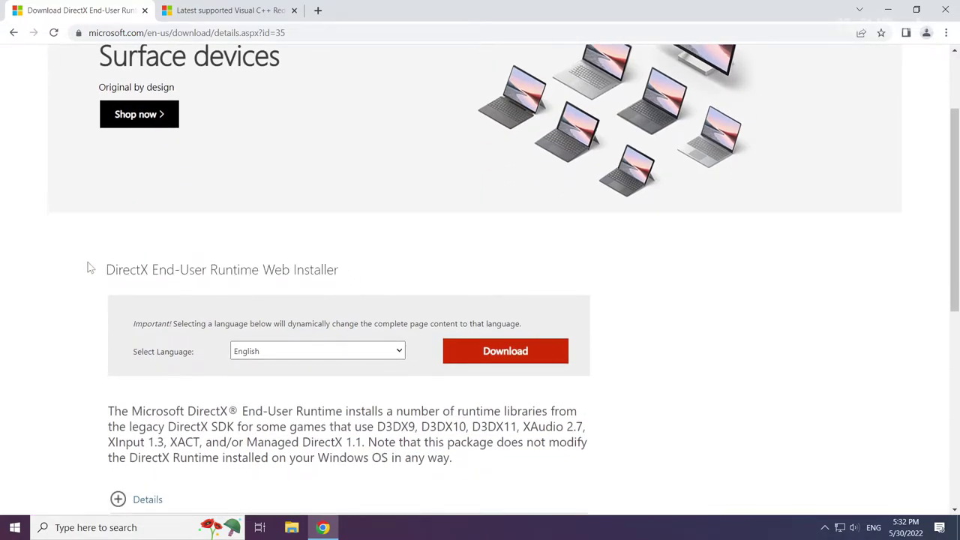
click(509, 359)
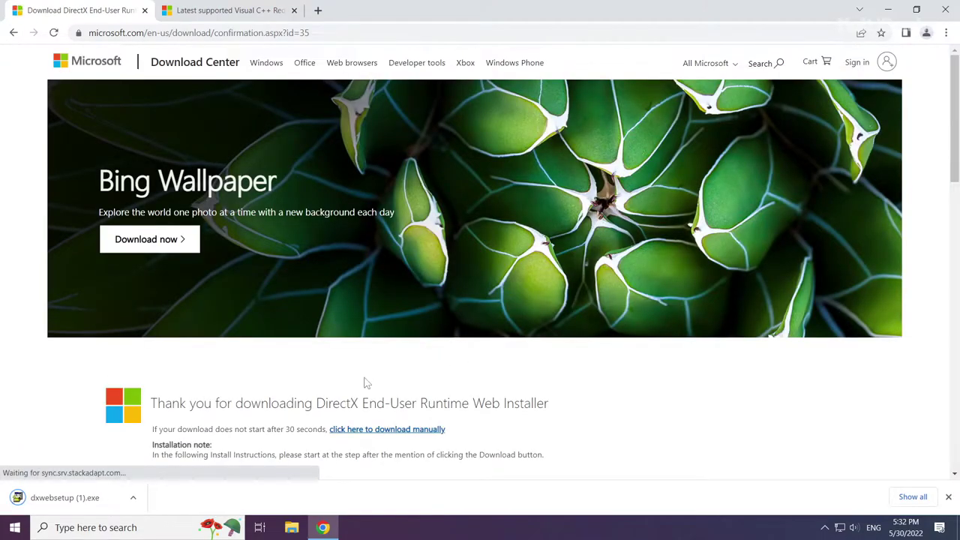
Step: Run dxwebsetup, accept the license, decline the Bing Bar, and finish DirectX setup
click(70, 497)
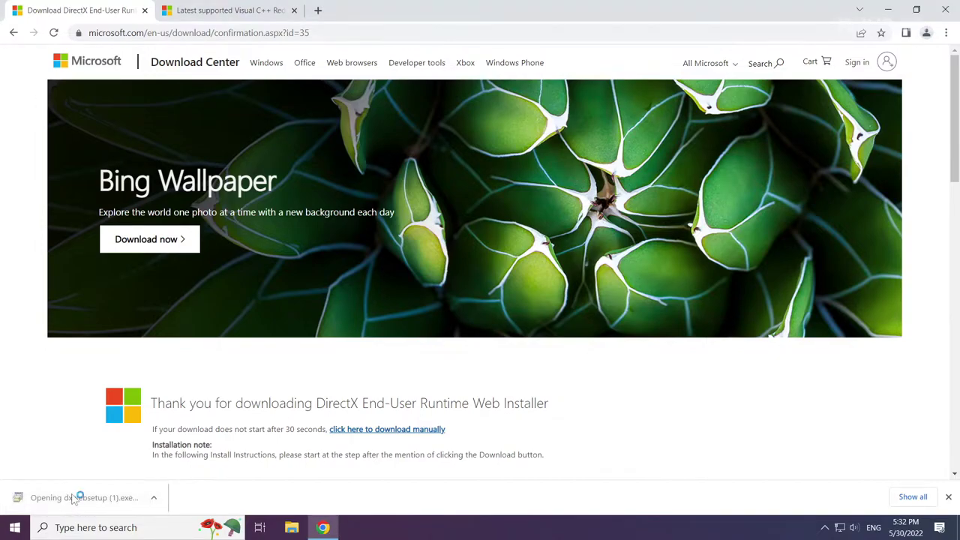
drag(193, 50, 470, 171)
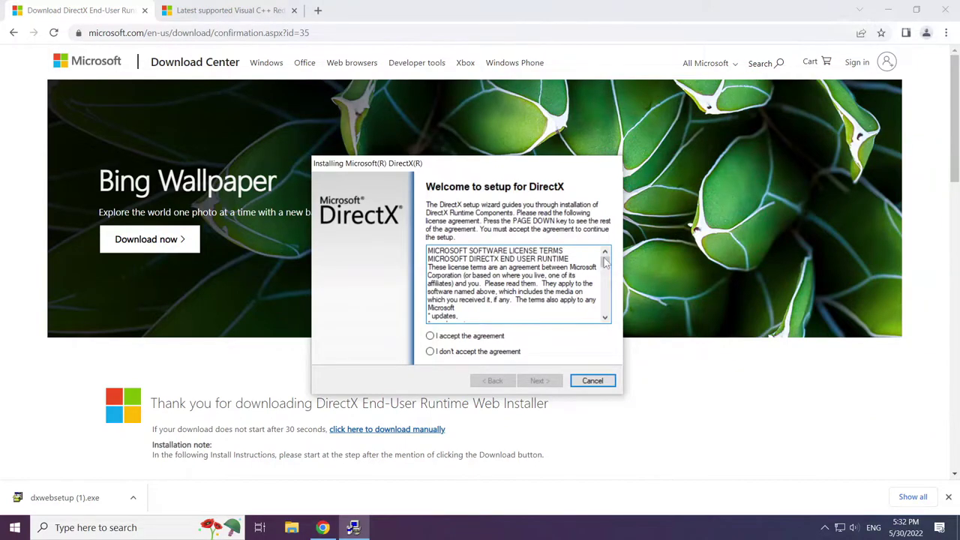
drag(605, 261, 608, 319)
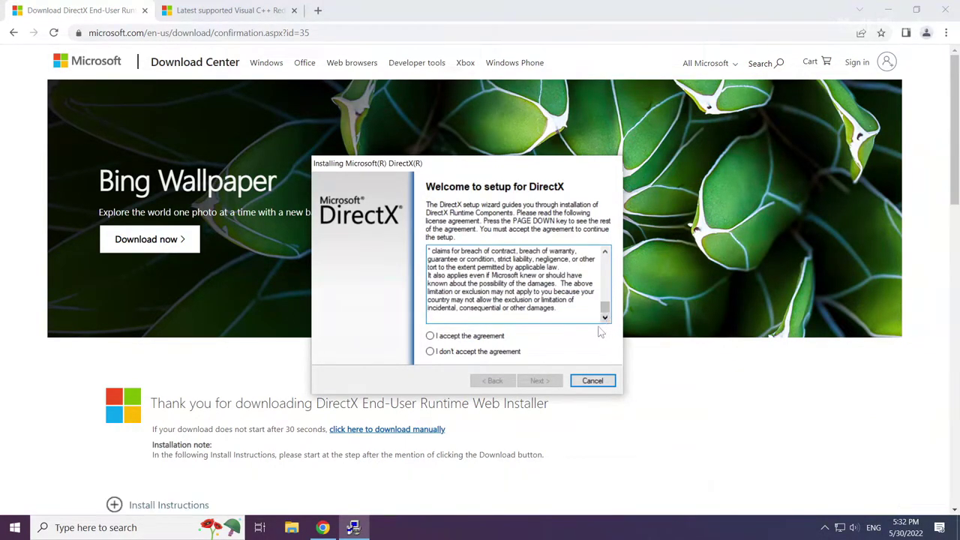
click(430, 336)
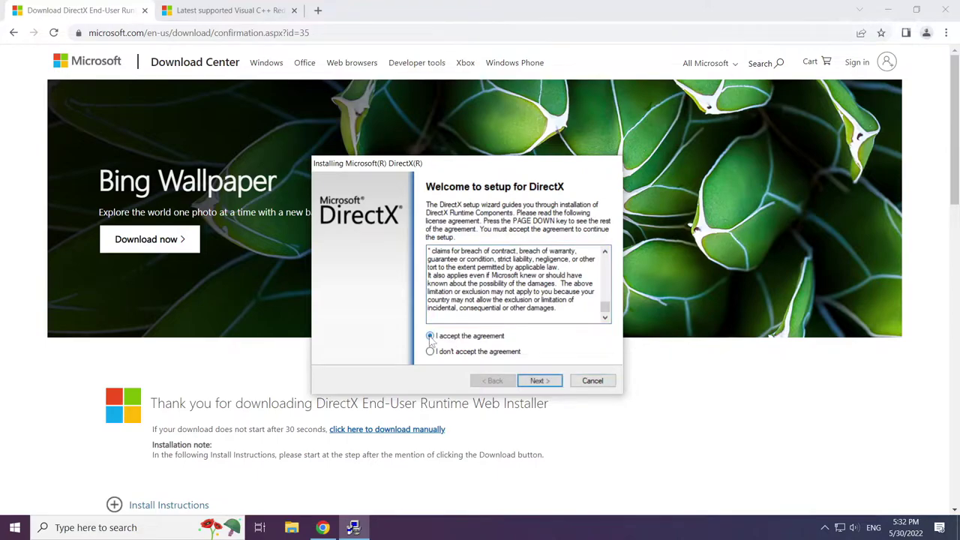
click(540, 382)
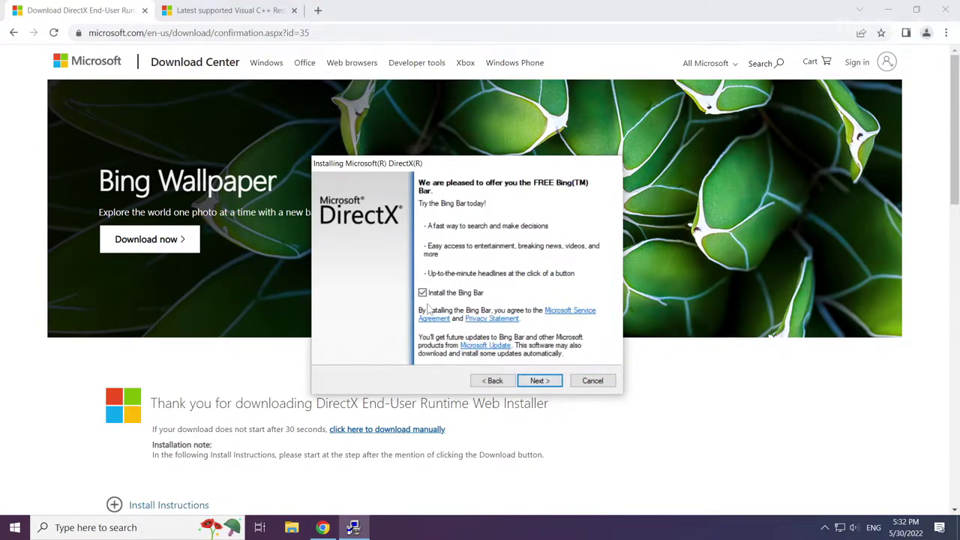
click(422, 293)
click(539, 381)
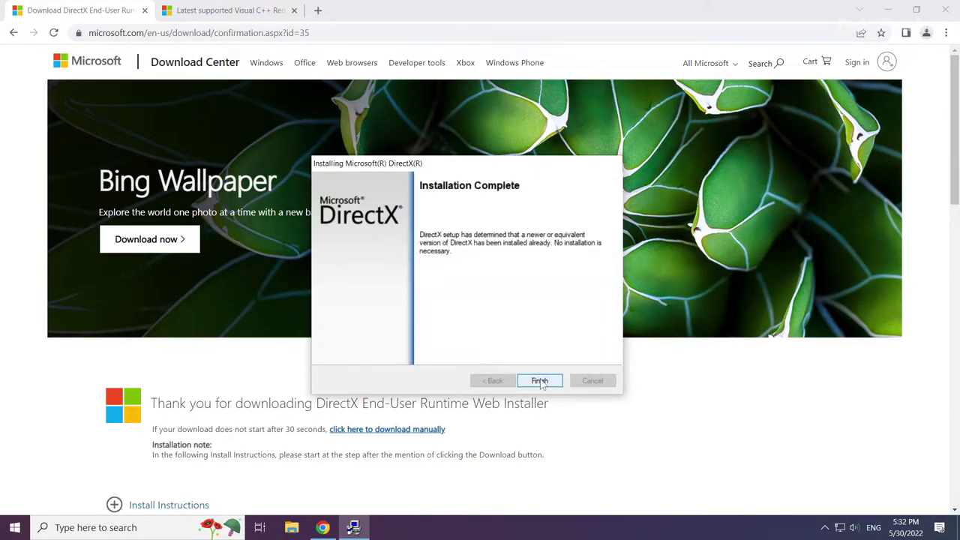
click(540, 381)
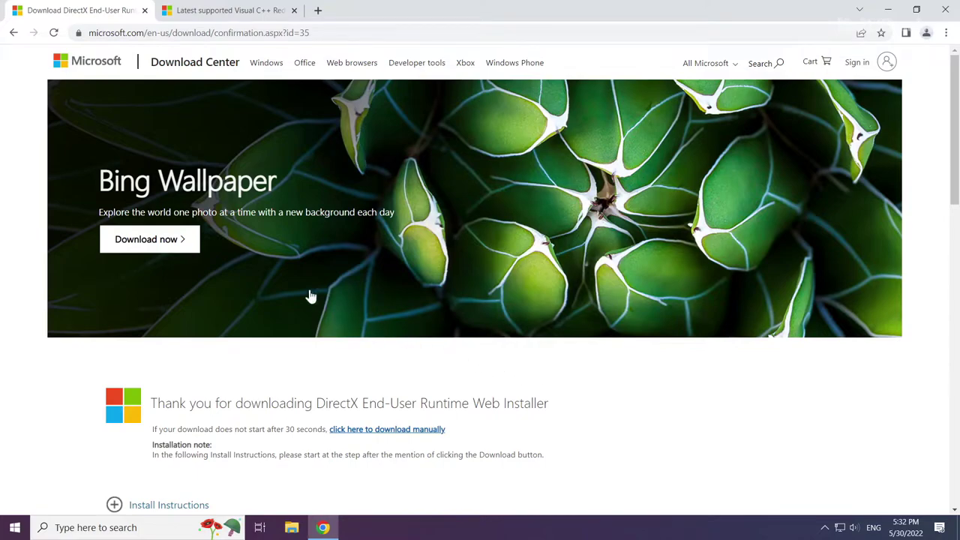
Step: Close the DirectX tab and find the Visual Studio 2015-2022 redistributable section
click(144, 11)
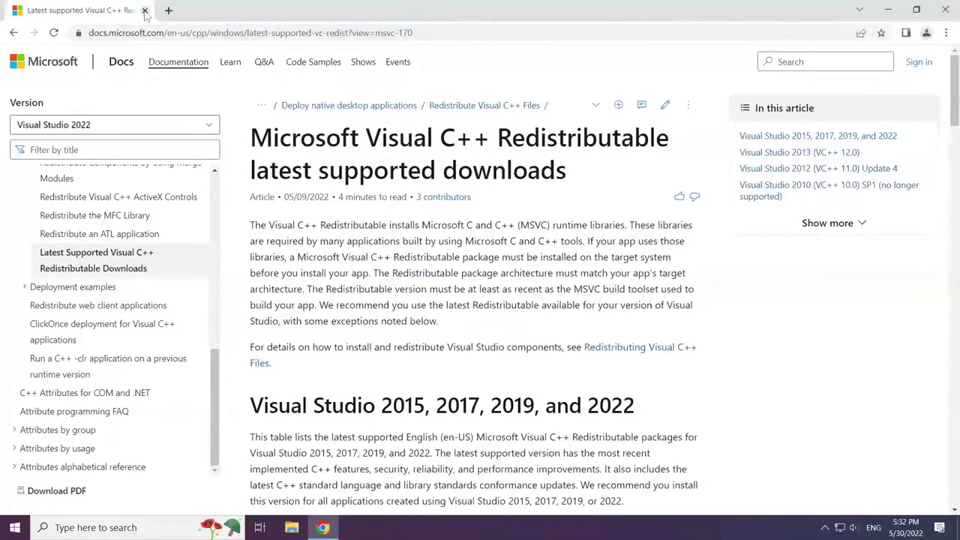
click(498, 32)
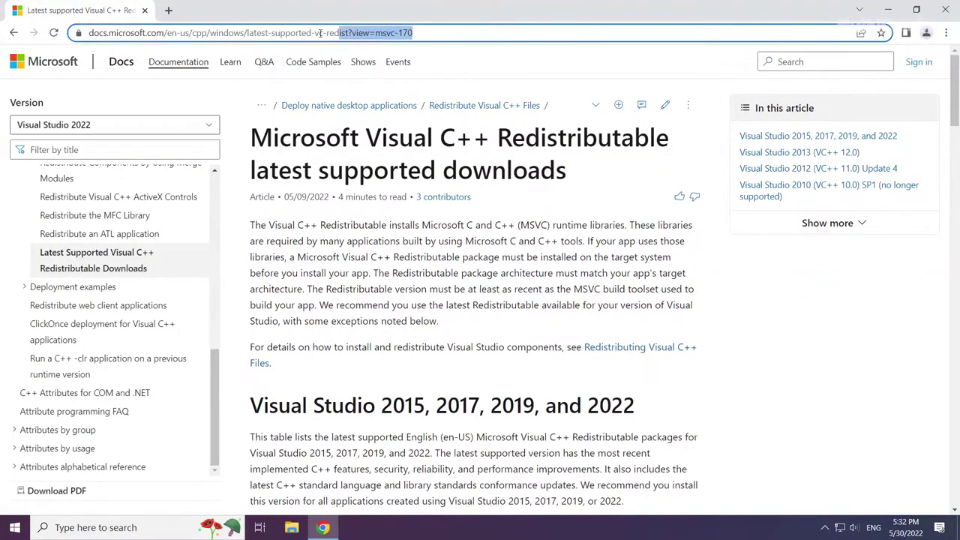
click(345, 90)
drag(252, 138, 486, 137)
drag(251, 405, 643, 408)
click(659, 409)
scroll(482, 386, down, 3)
scroll(472, 379, down, 1)
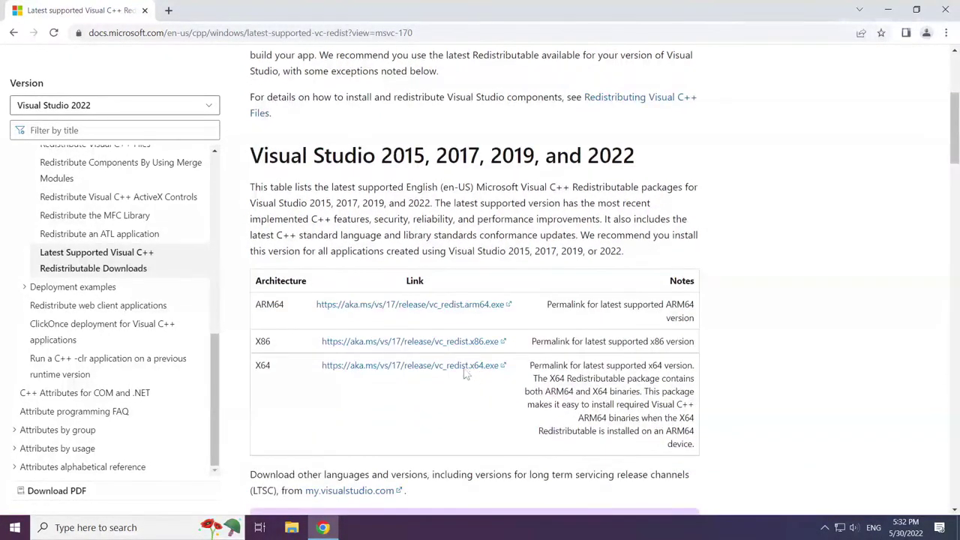
Step: Download the ARM64, x86 and x64 Visual C++ Redistributable installers
drag(256, 301, 566, 367)
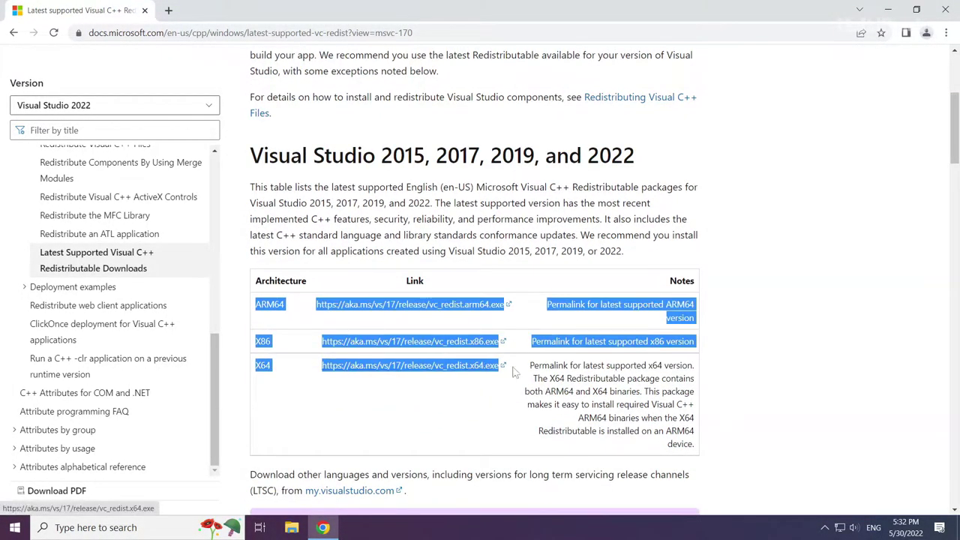
click(381, 313)
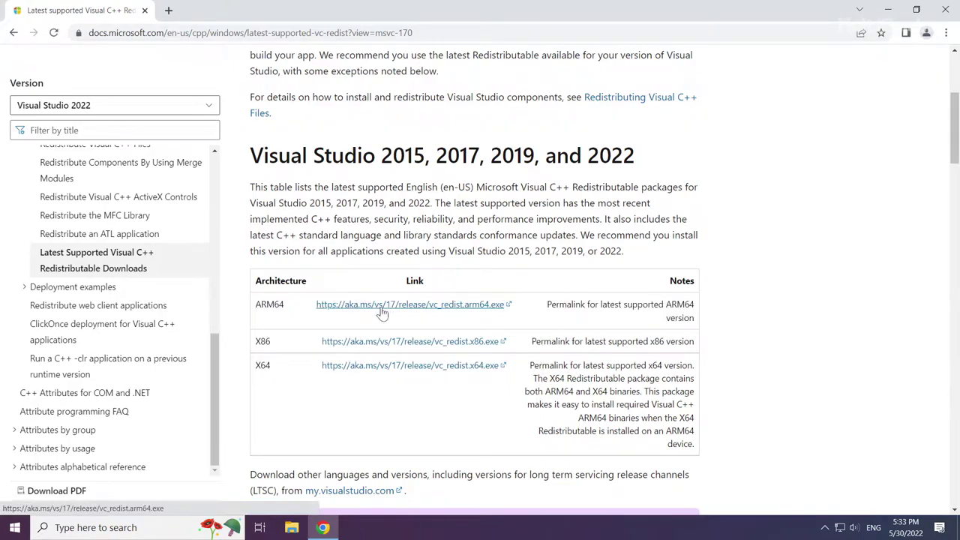
click(384, 307)
click(384, 341)
click(375, 366)
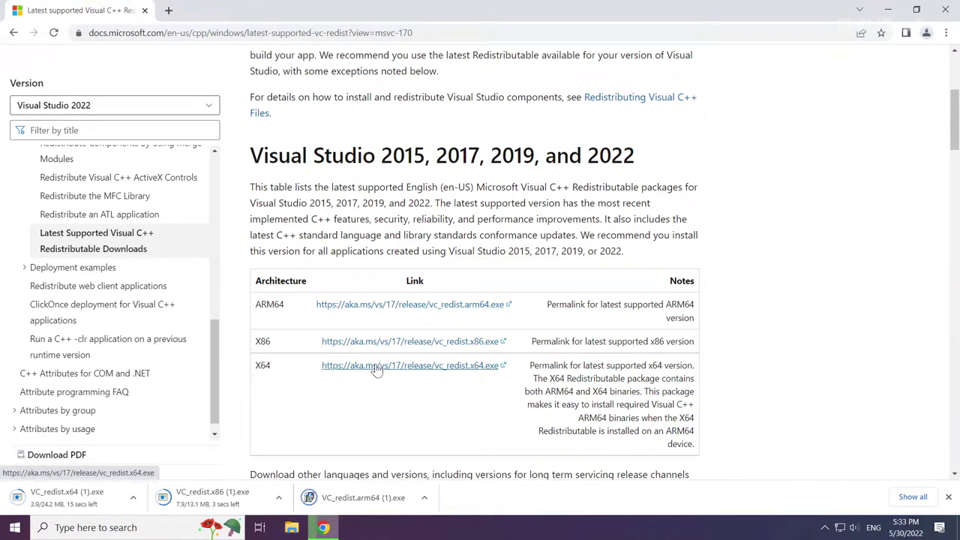
Step: Run the ARM64 Visual C++ installer, agree to its license, and start installing
click(373, 500)
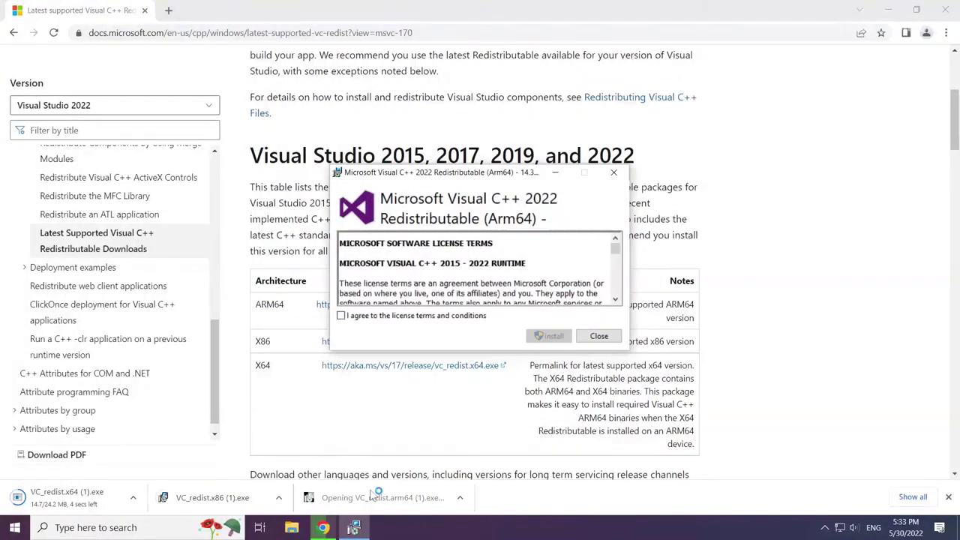
drag(615, 251, 616, 300)
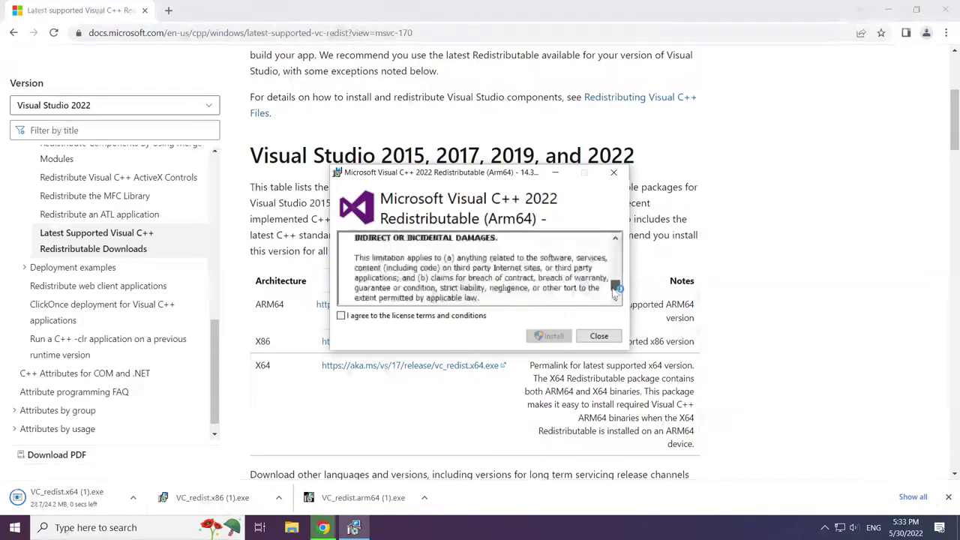
click(341, 316)
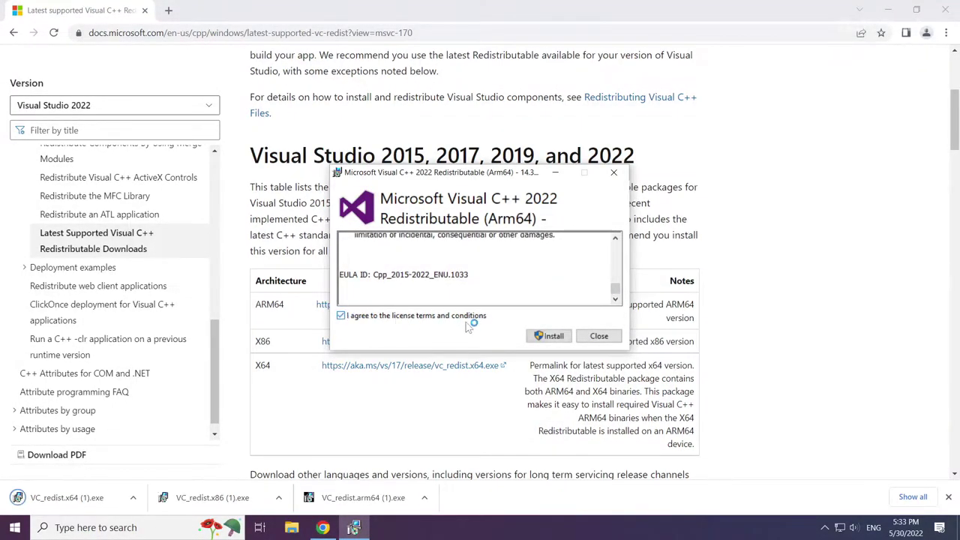
click(544, 340)
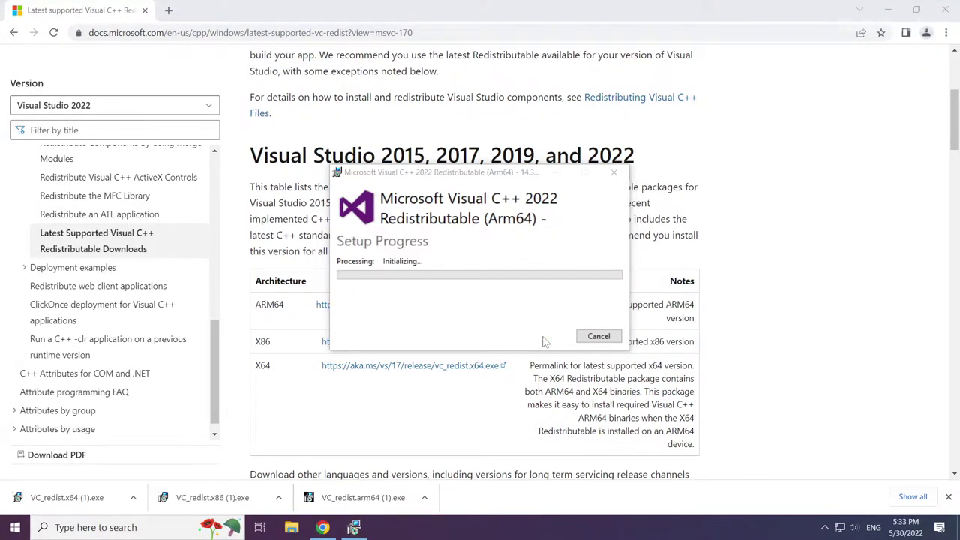
Step: Install the x86 Visual C++ 2015-2022 redistributable and close its success message
click(216, 498)
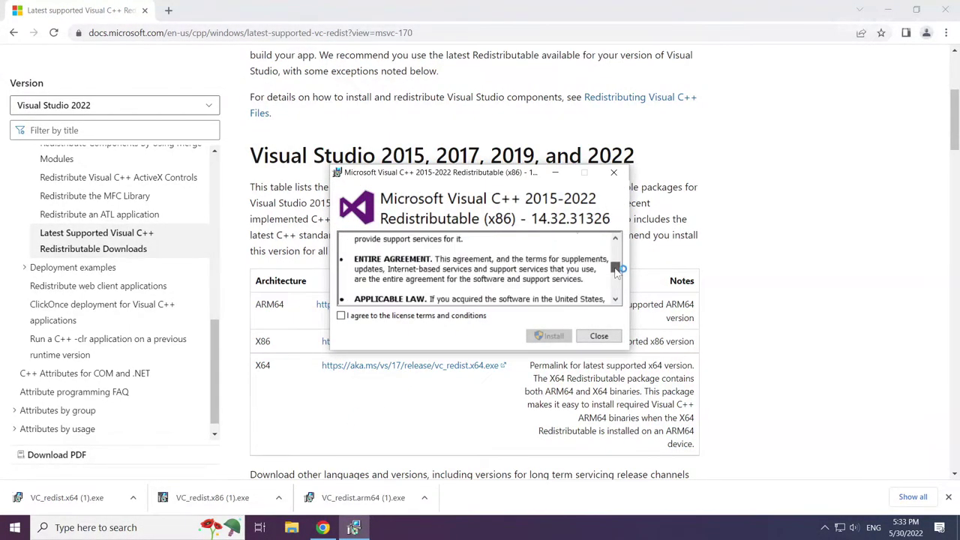
drag(614, 272, 617, 298)
click(341, 315)
click(553, 338)
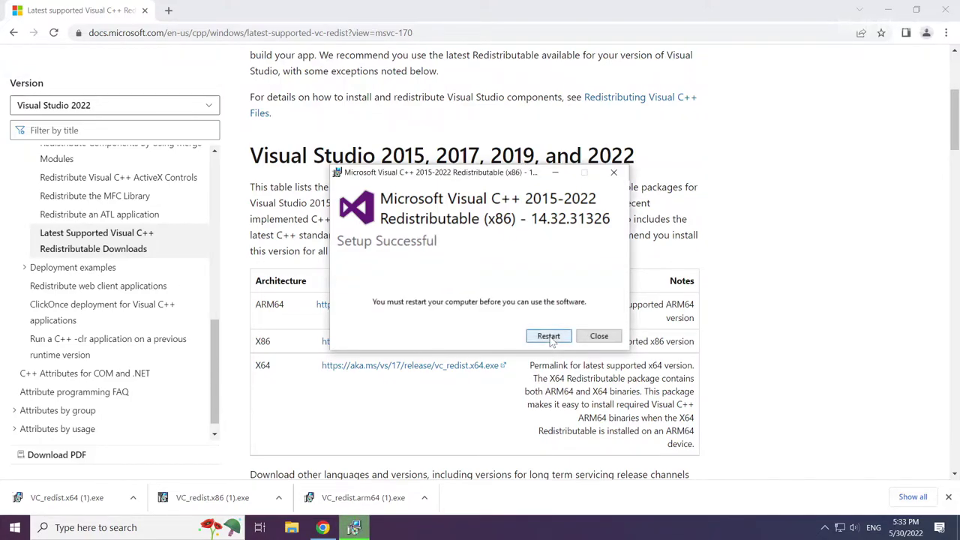
click(602, 341)
Step: Install the x64 Visual C++ 2015-2022 redistributable without restarting, then close Chrome
click(69, 500)
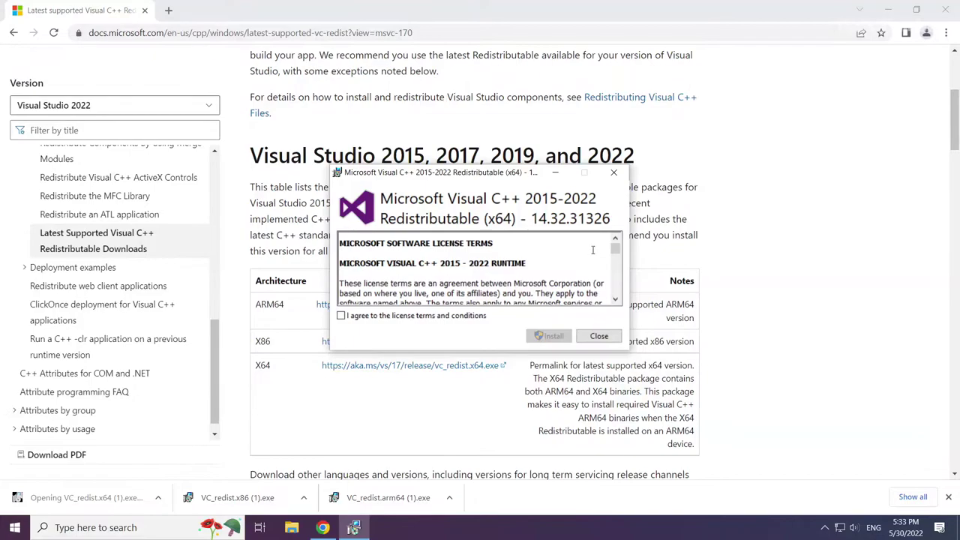
drag(614, 246, 614, 289)
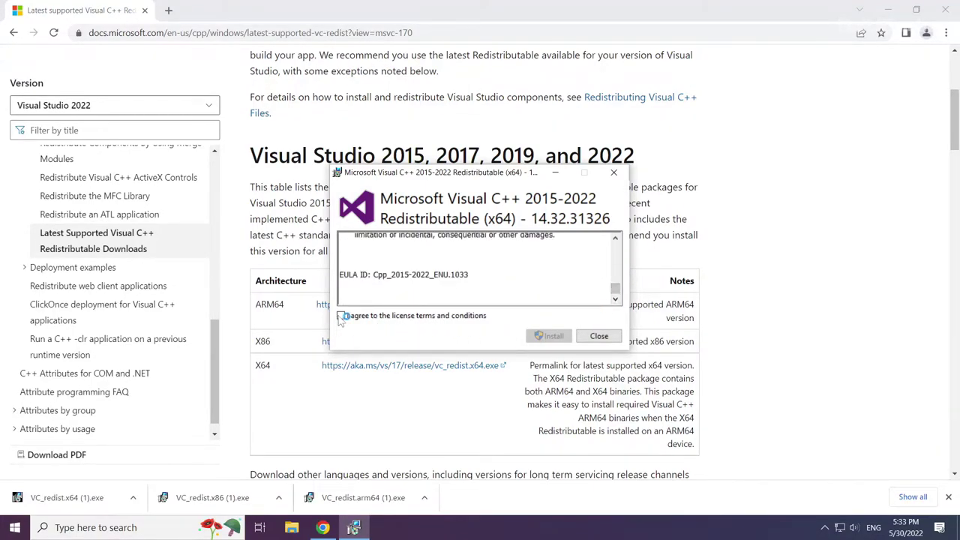
click(342, 316)
click(553, 337)
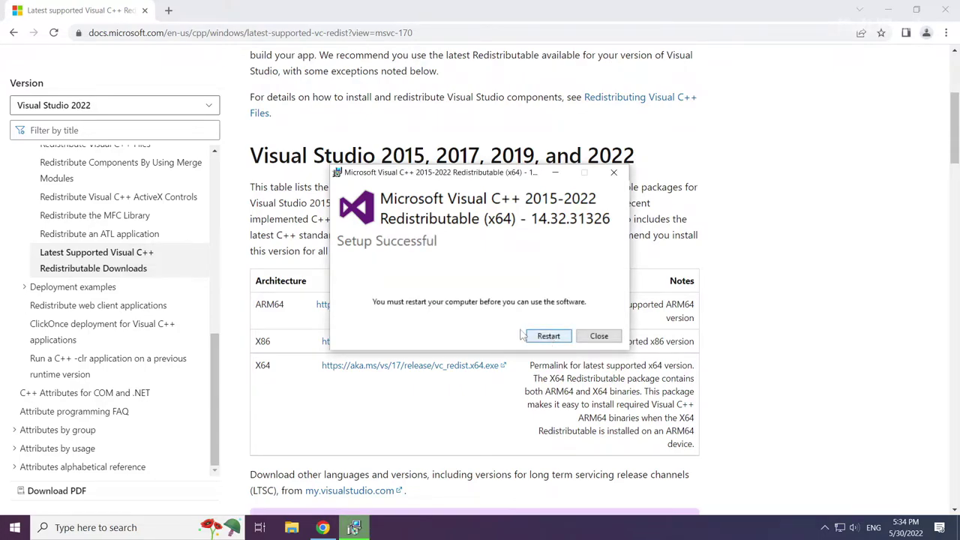
click(599, 337)
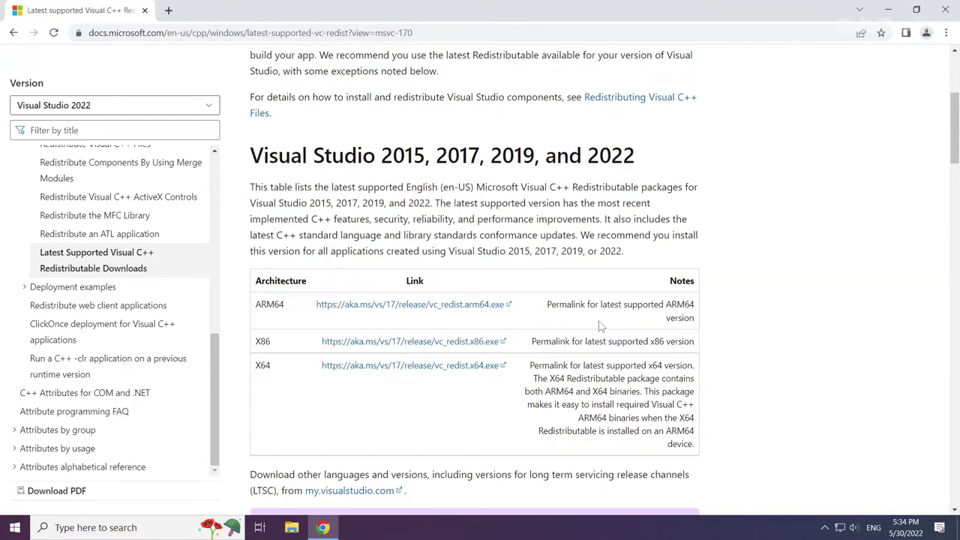
click(946, 10)
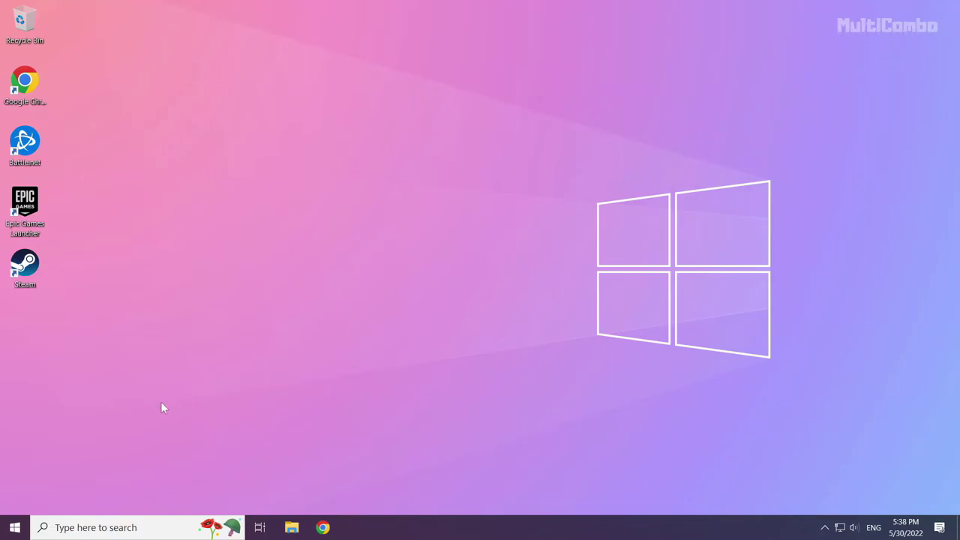
Step: Open Task Manager from the Start right-click menu and show its Startup apps list
right_click(15, 531)
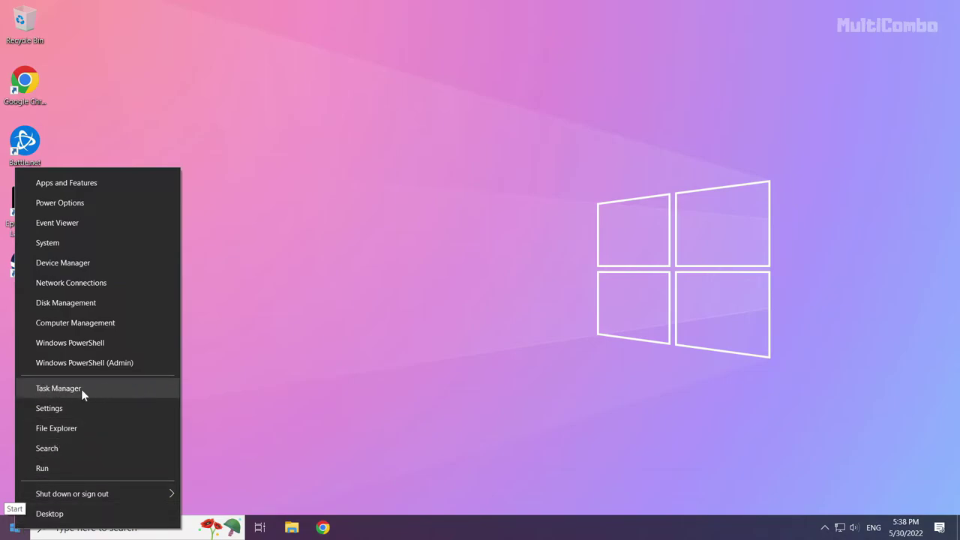
click(87, 390)
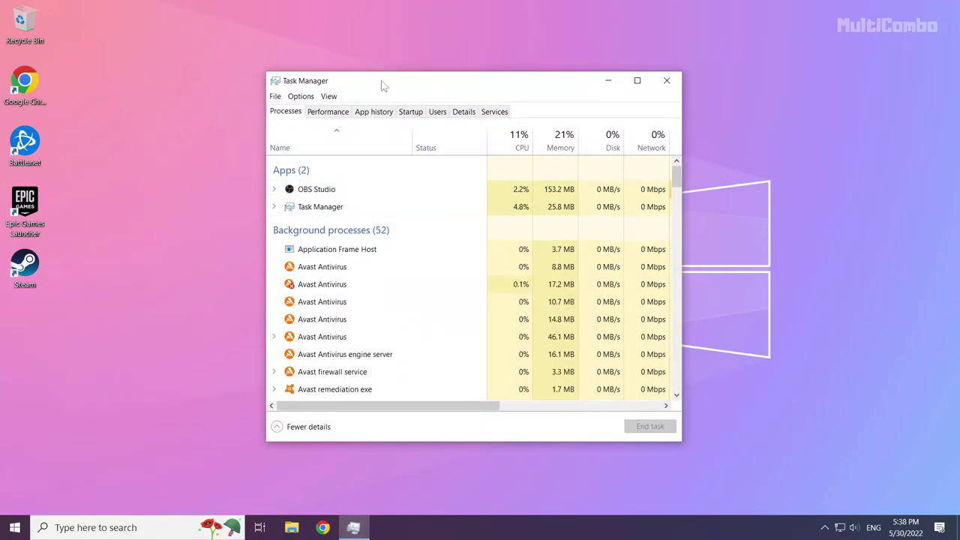
click(413, 114)
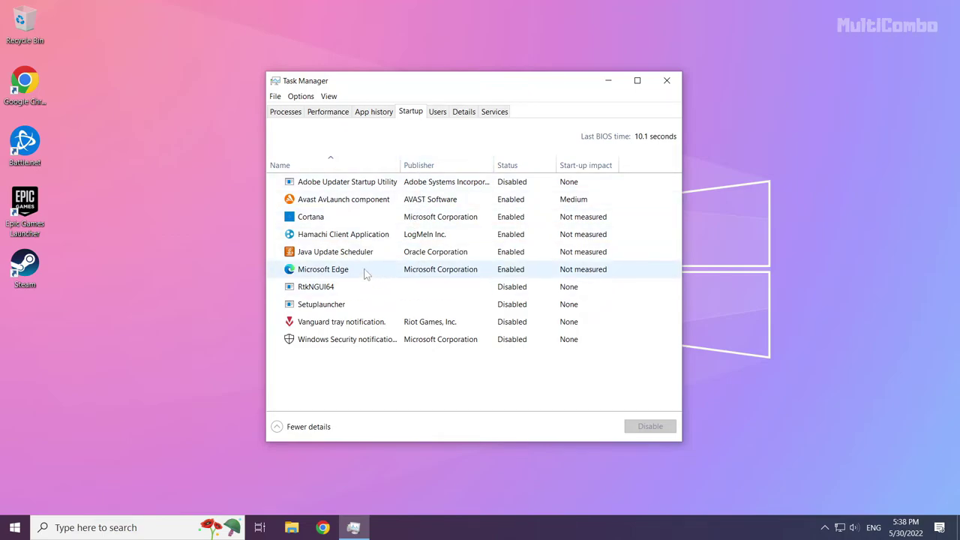
Step: Disable Microsoft Edge, Java Update Scheduler, Hamachi and Cortana at startup, then close Task Manager
click(364, 270)
click(643, 428)
click(381, 257)
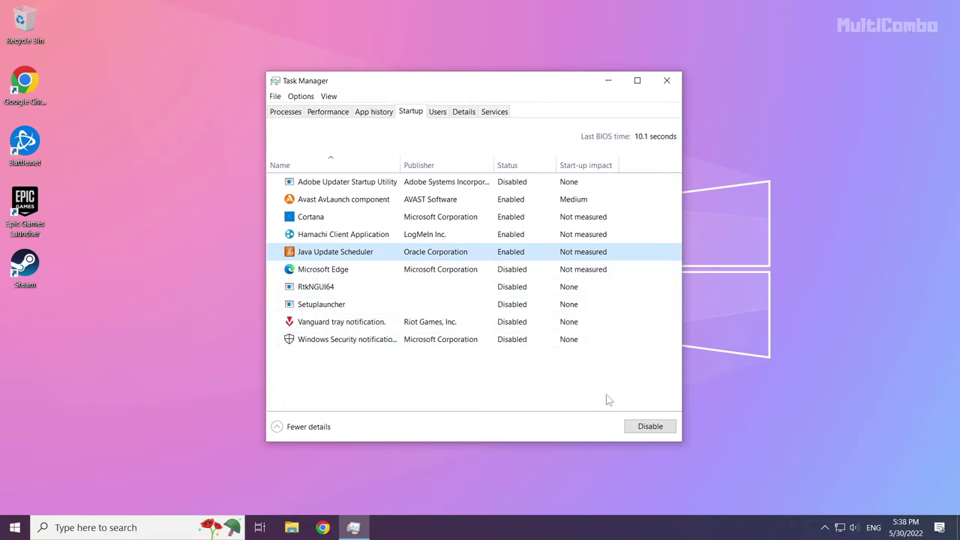
click(643, 426)
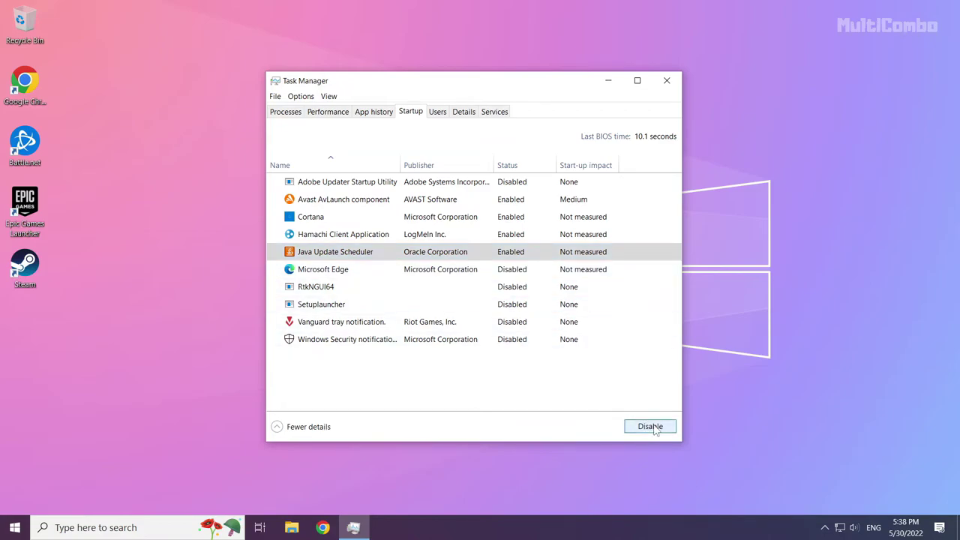
click(413, 237)
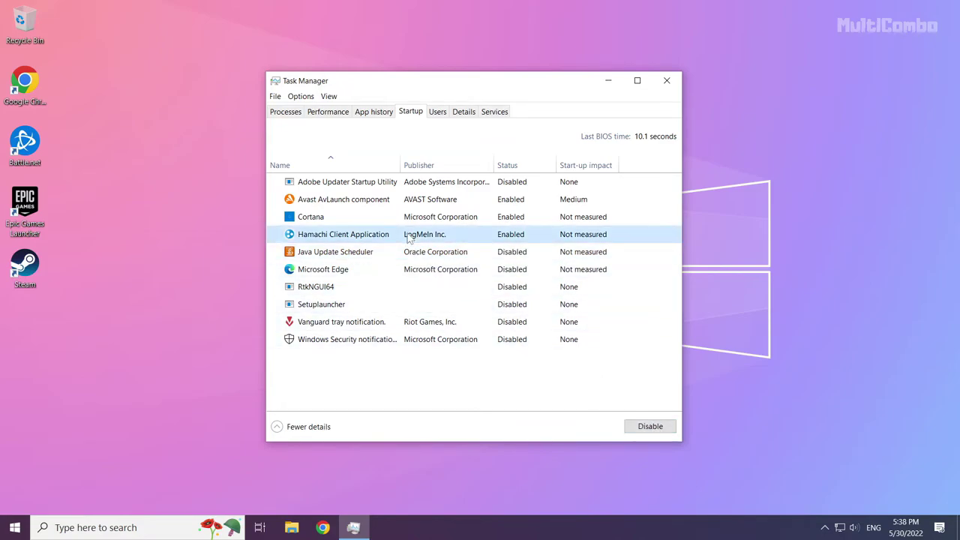
click(663, 429)
click(461, 219)
click(651, 428)
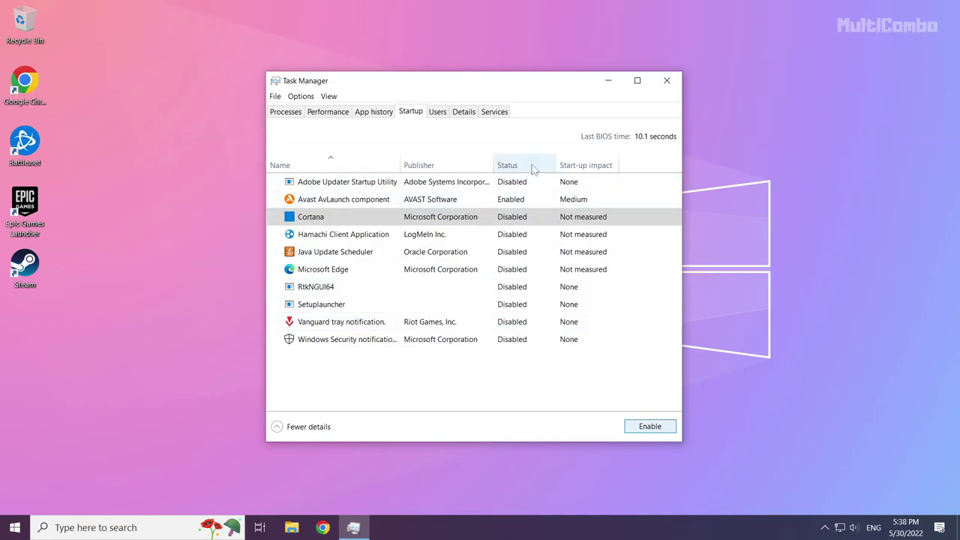
click(668, 83)
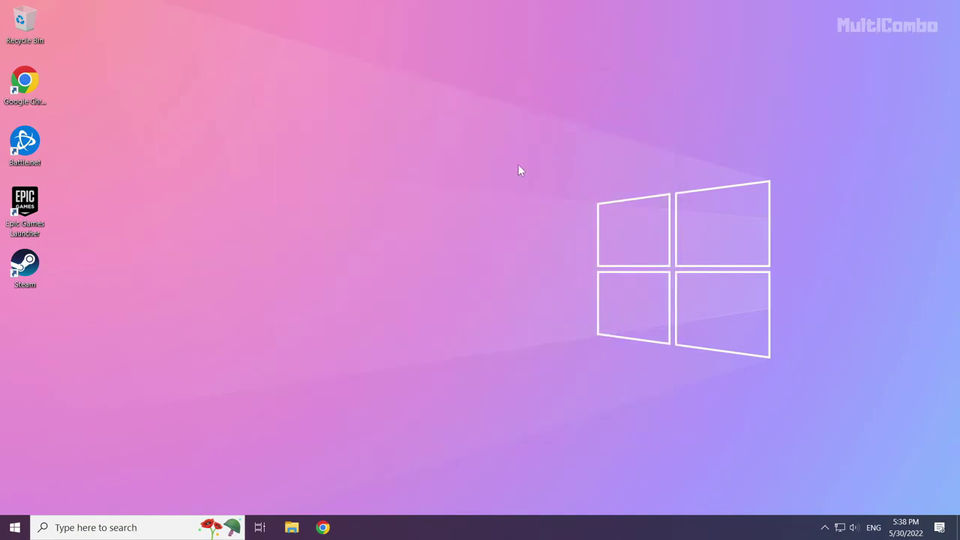
Step: Show the Start menu's sleep, shut down and restart choices
click(15, 528)
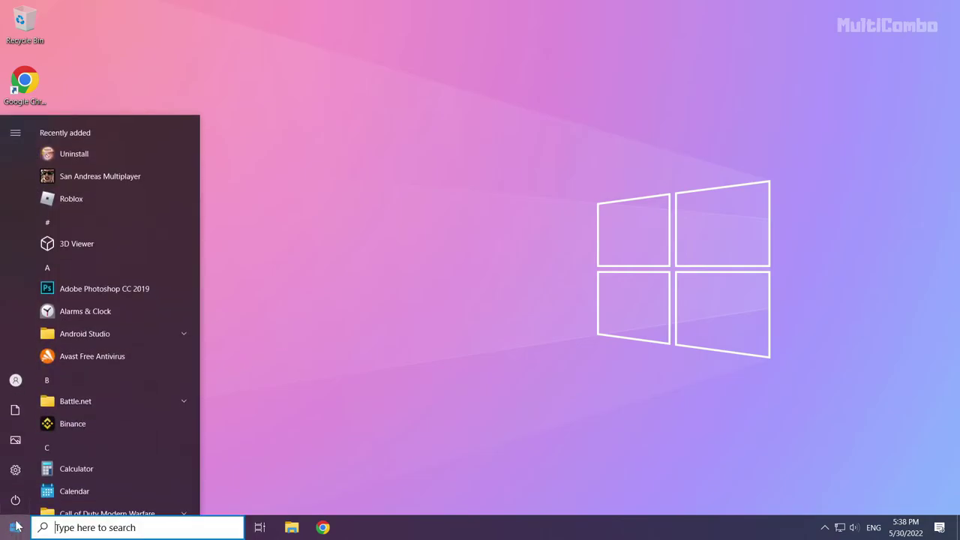
click(15, 503)
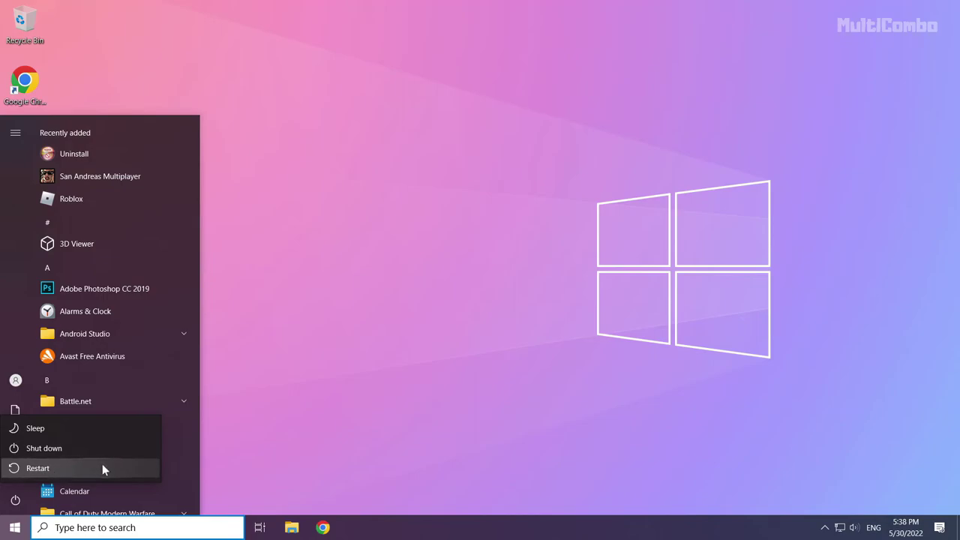